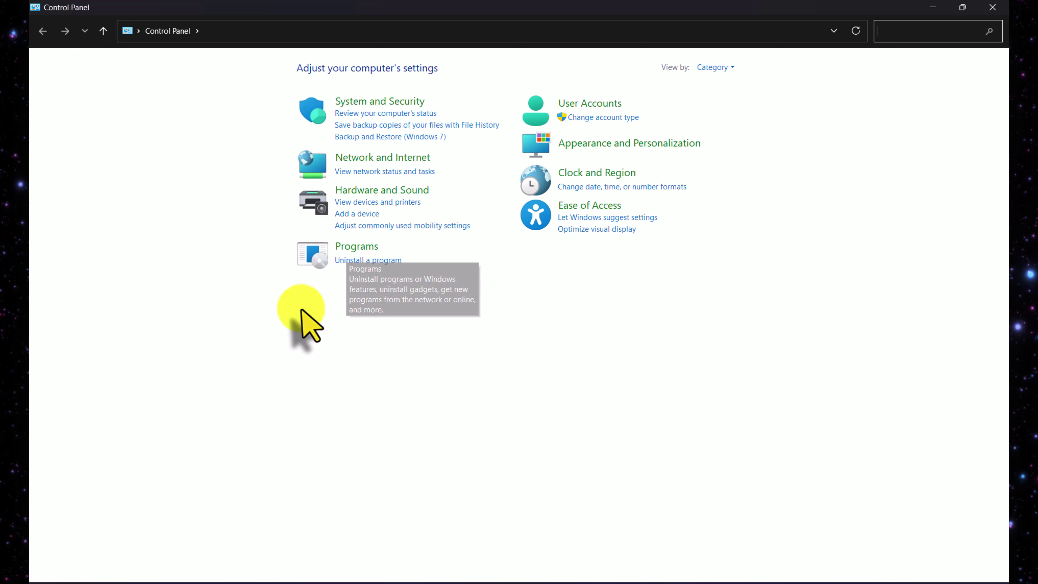
Uninstall Google Chrome from the installed programs list, deleting its browsing data as well.
left_click(386, 262)
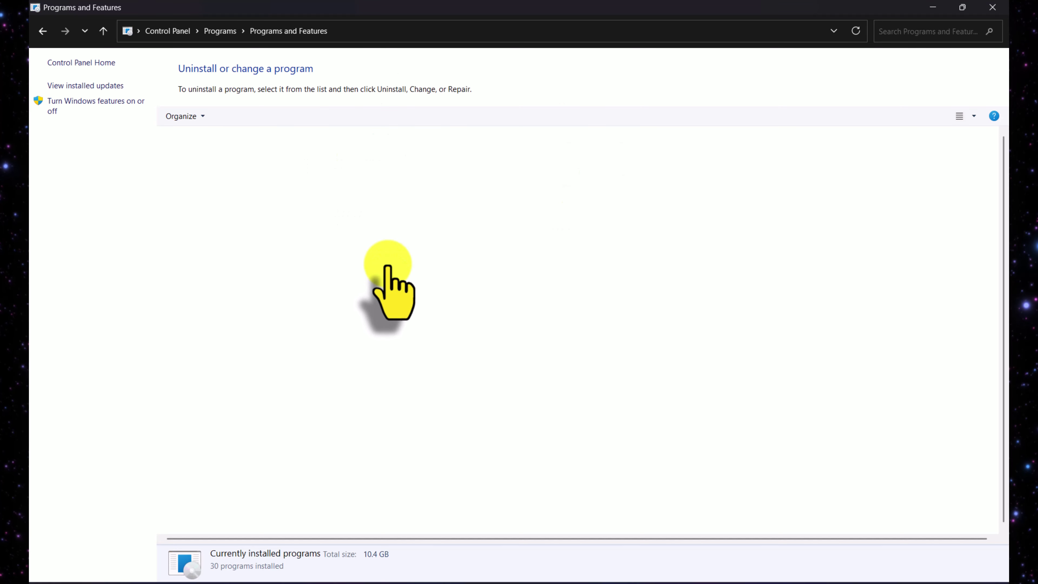
left_click(203, 184)
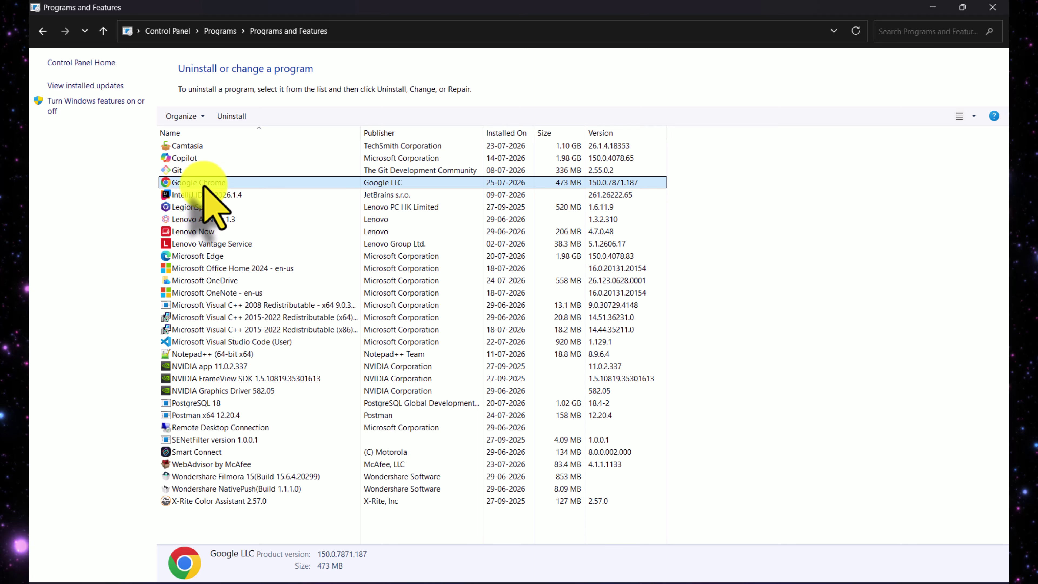
right_click(204, 184)
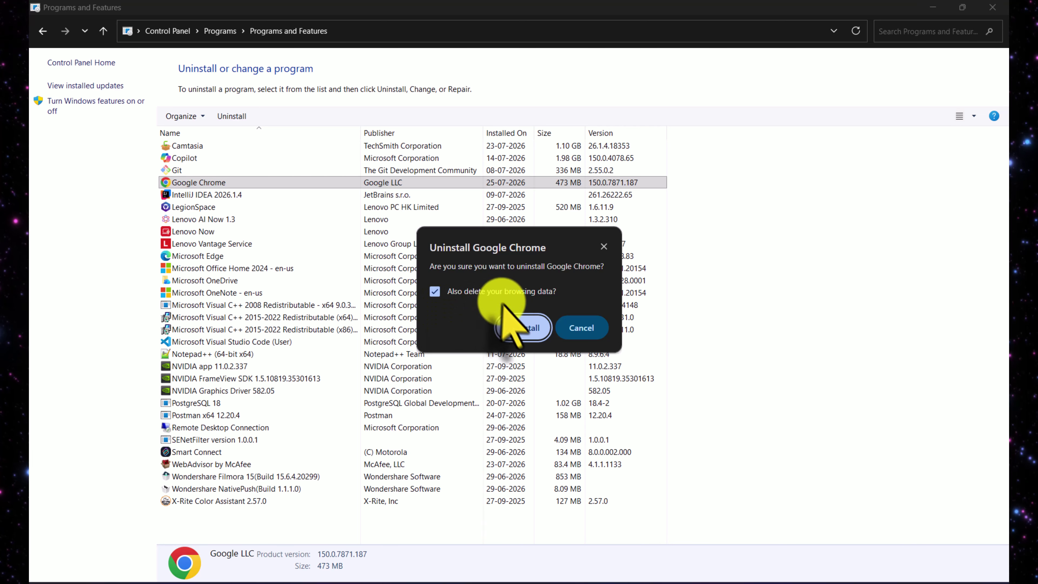
left_click(530, 329)
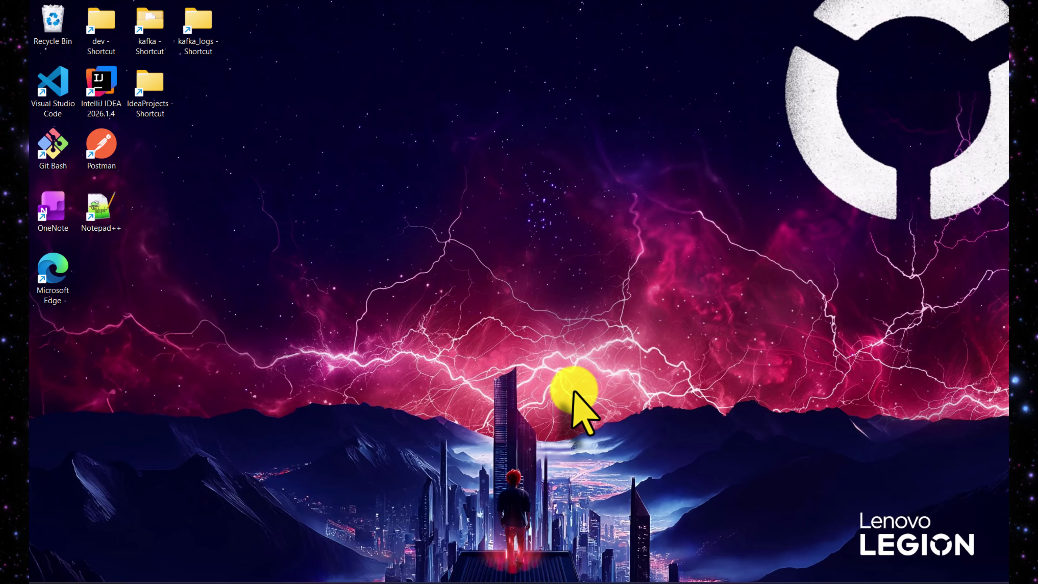
Run %LOCALAPPDATA% from the Run dialog history to open the AppData\Local folder.
key("super+r")
type("control")
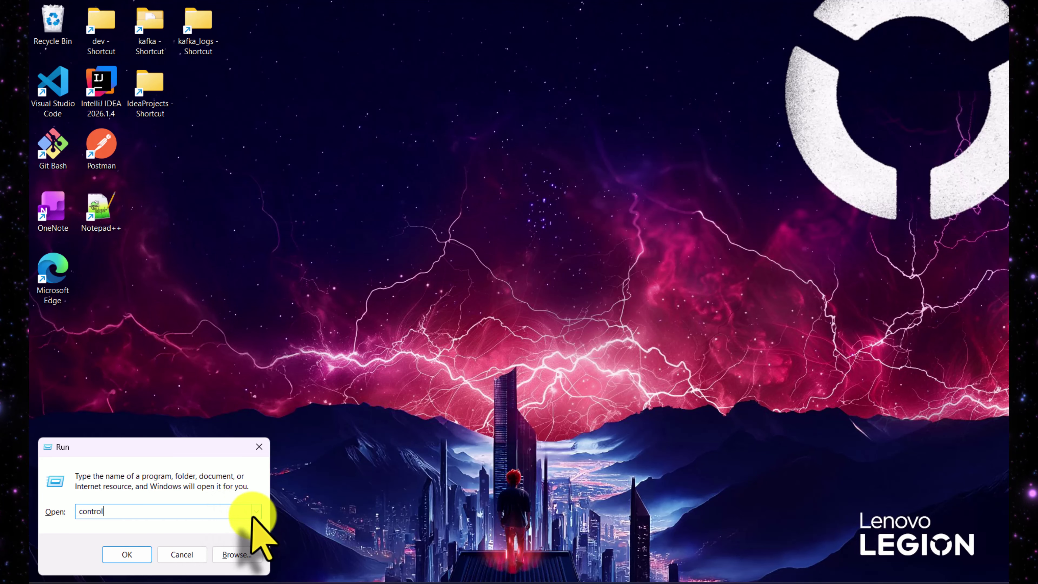
left_click(255, 512)
left_click(102, 535)
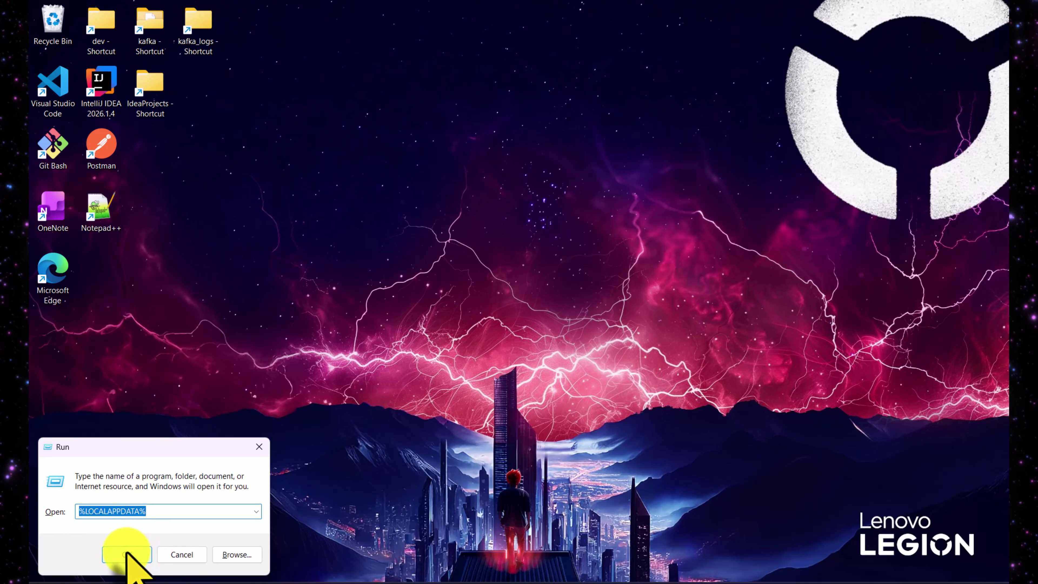
left_click(127, 553)
left_click(356, 229)
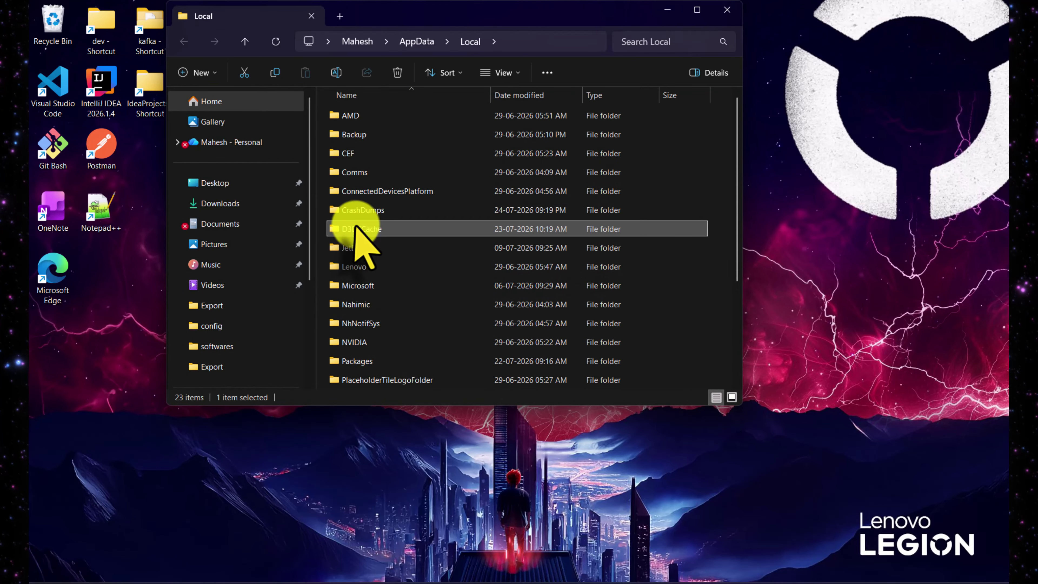
Check the AppData\Local folders for Chrome leftovers, find no Google folder, and close the window.
left_click(363, 285)
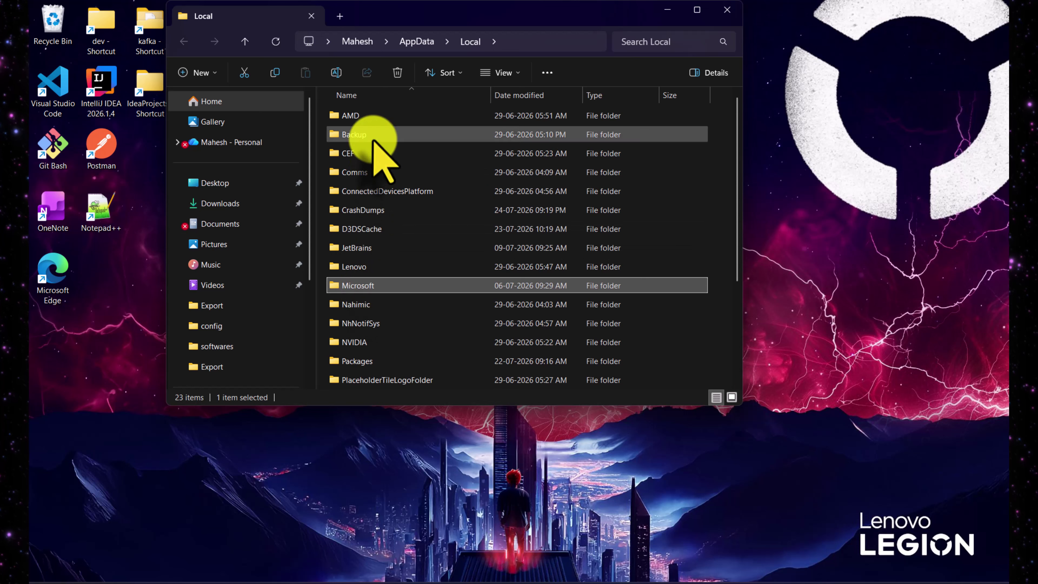
left_click(372, 137)
left_click(359, 246)
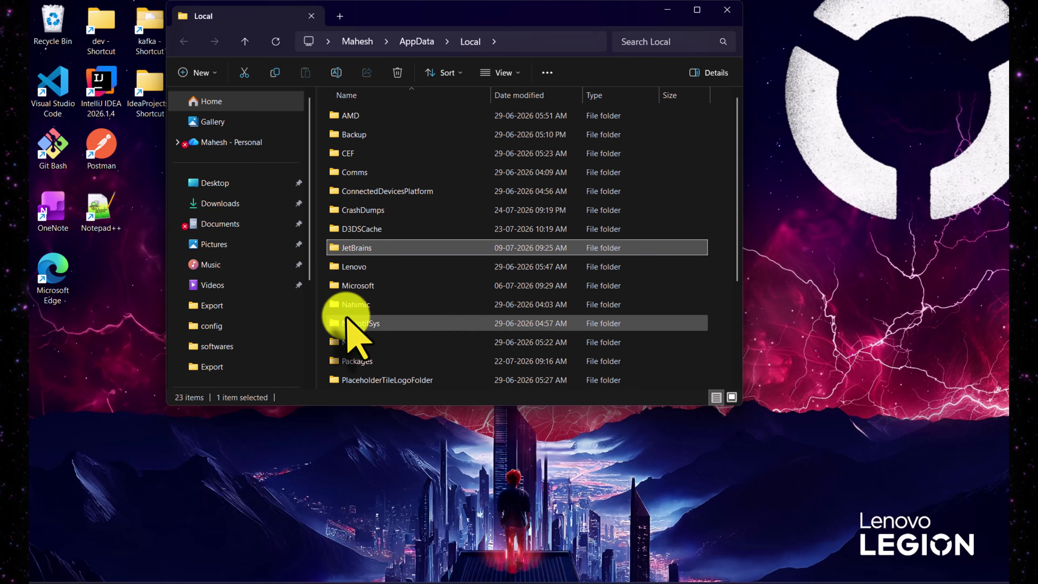
scroll(370, 245, "down", 3)
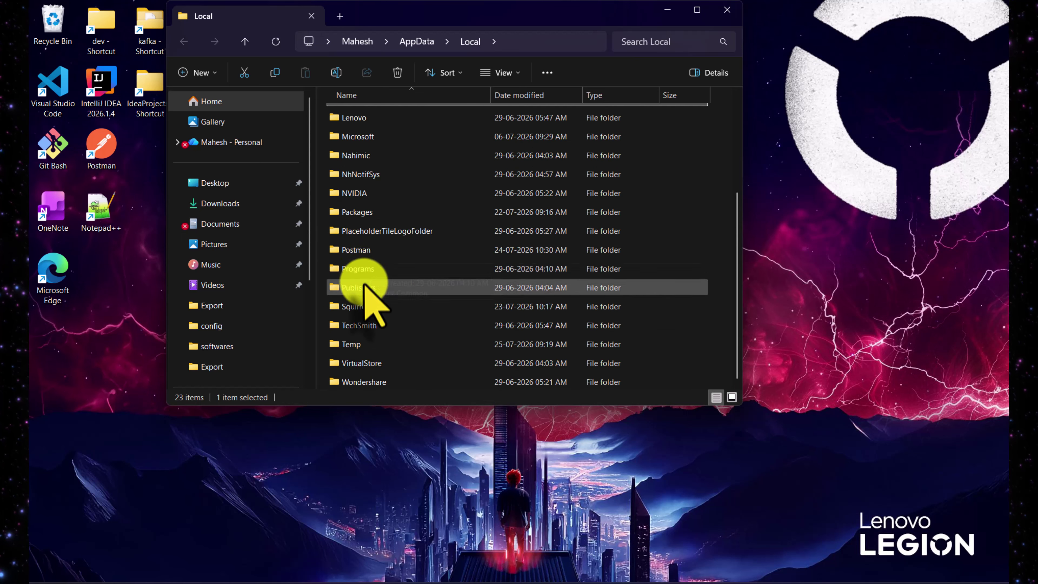
scroll(365, 298, "up", 3)
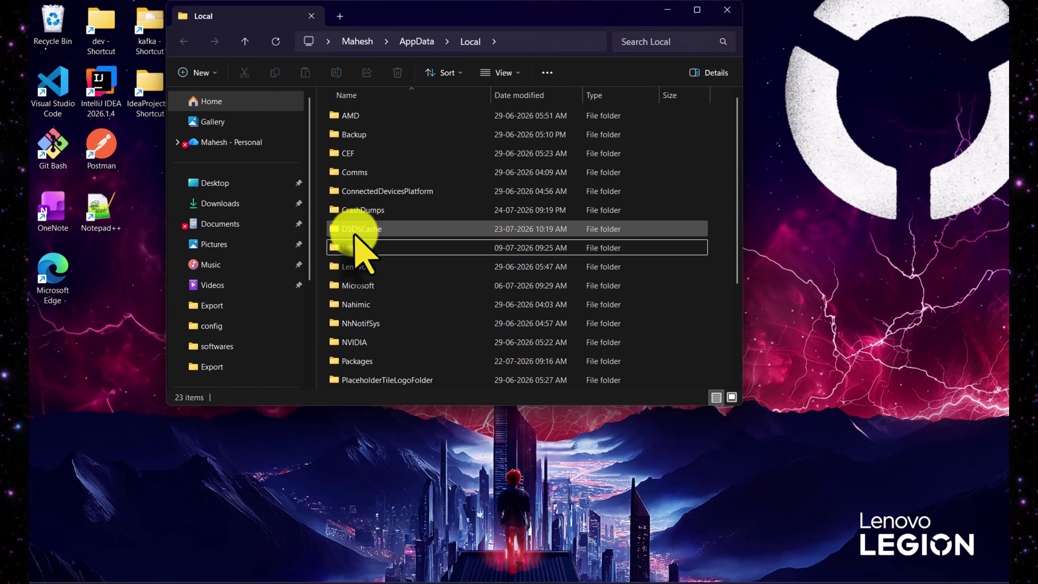
left_click(355, 228)
left_click(721, 9)
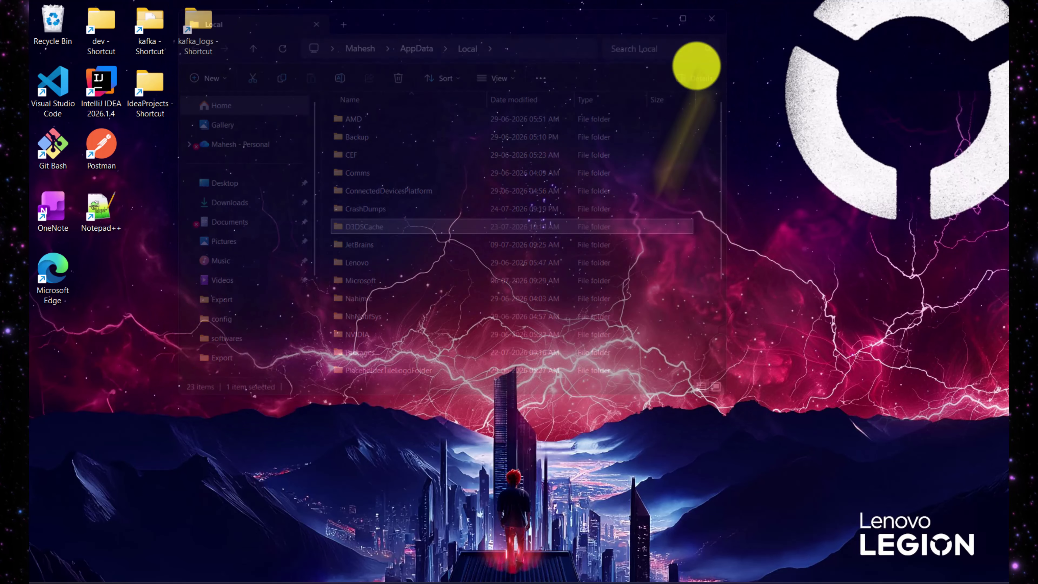
Open a new File Explorer window and browse to Program Files (x86) on the C: drive.
key("super+e")
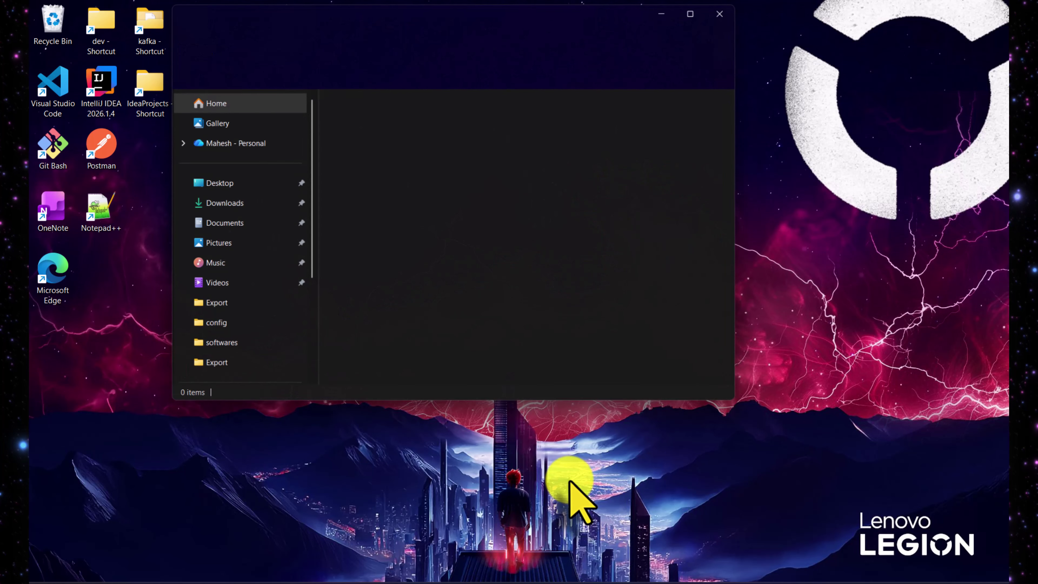
scroll(229, 359, "down", 3)
left_click(236, 301)
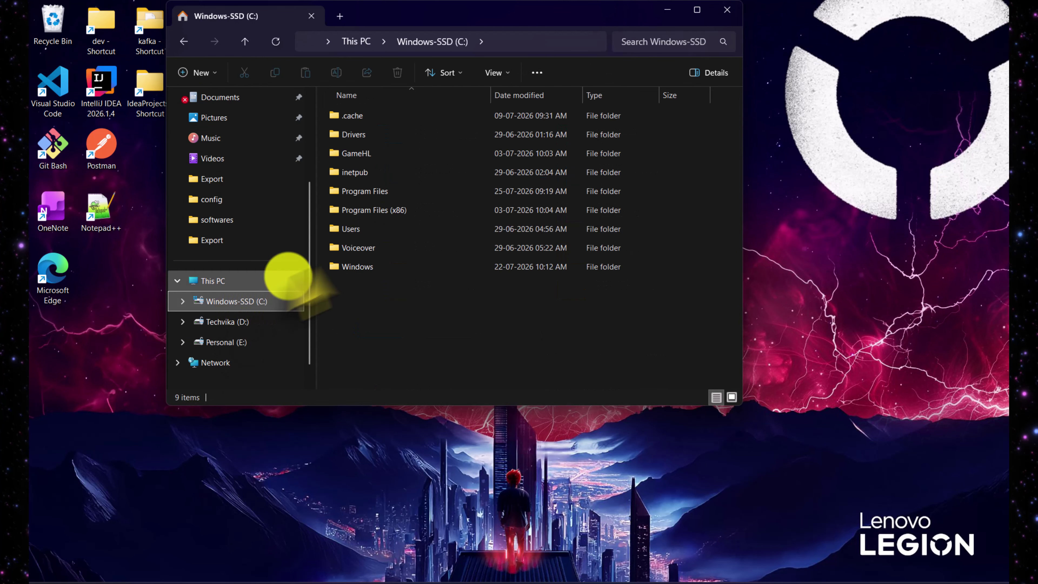
double_click(405, 191)
left_click(373, 247)
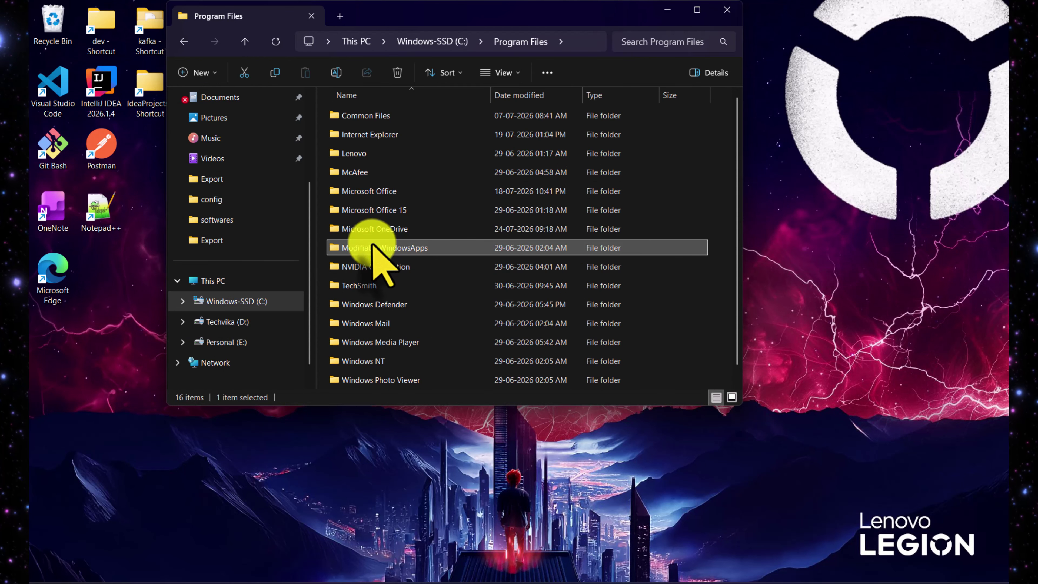
scroll(368, 270, "down", 1)
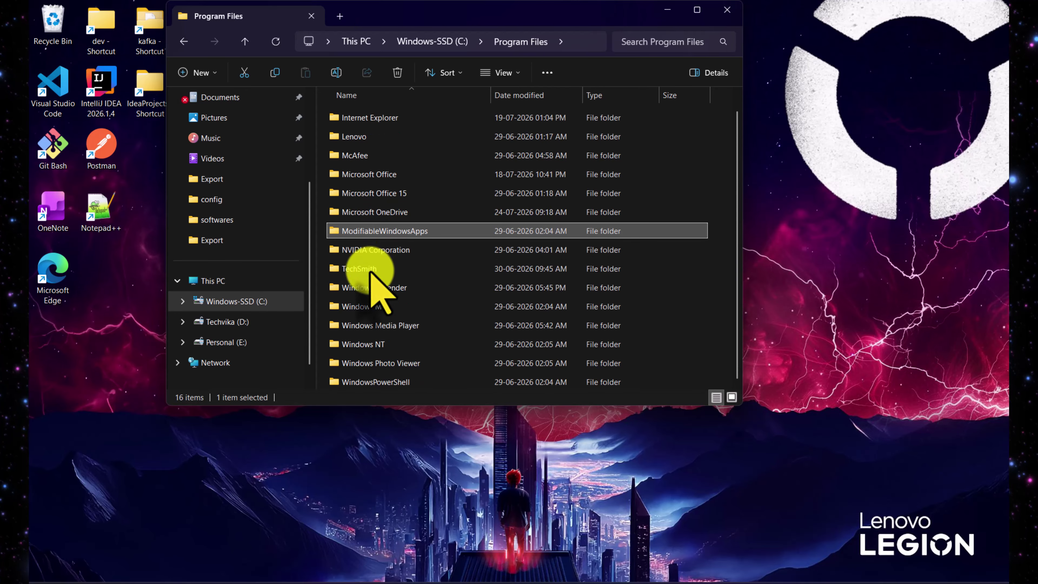
key("Escape")
scroll(371, 213, "up", 1)
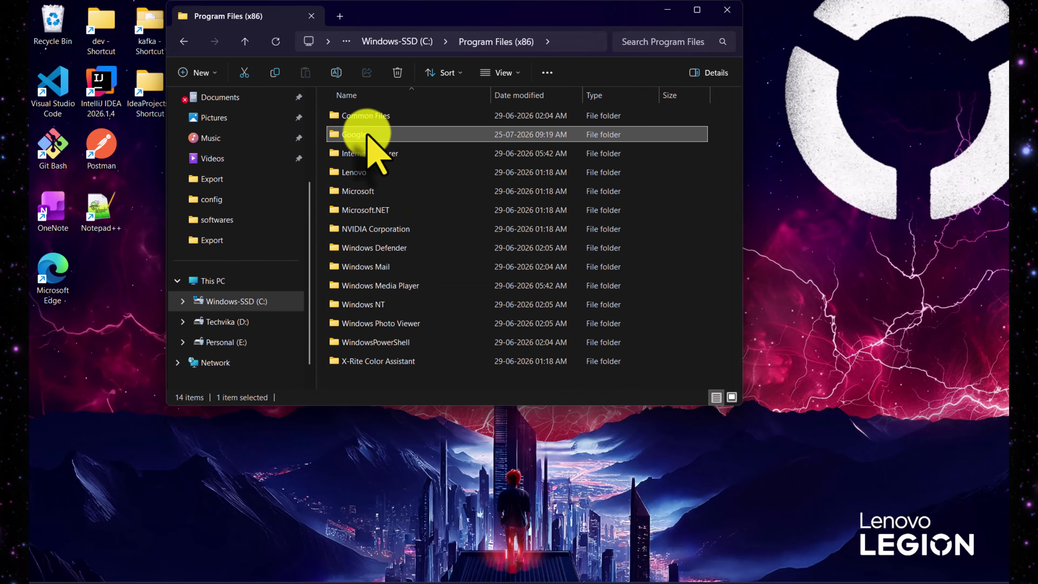
Confirm the leftover Google folder is empty, delete it with administrator permission, and close Explorer.
double_click(368, 134)
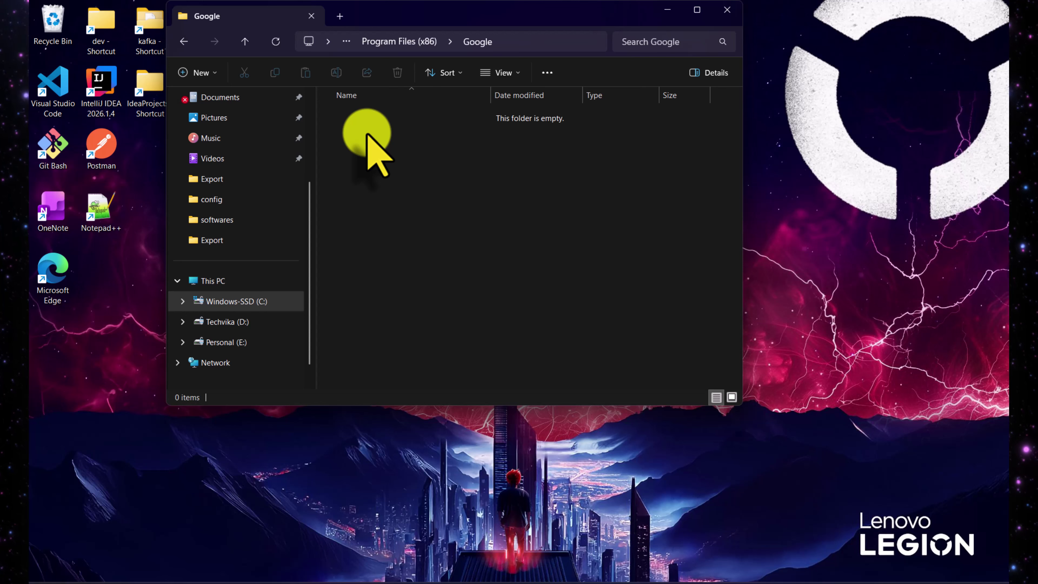
key("alt+Left")
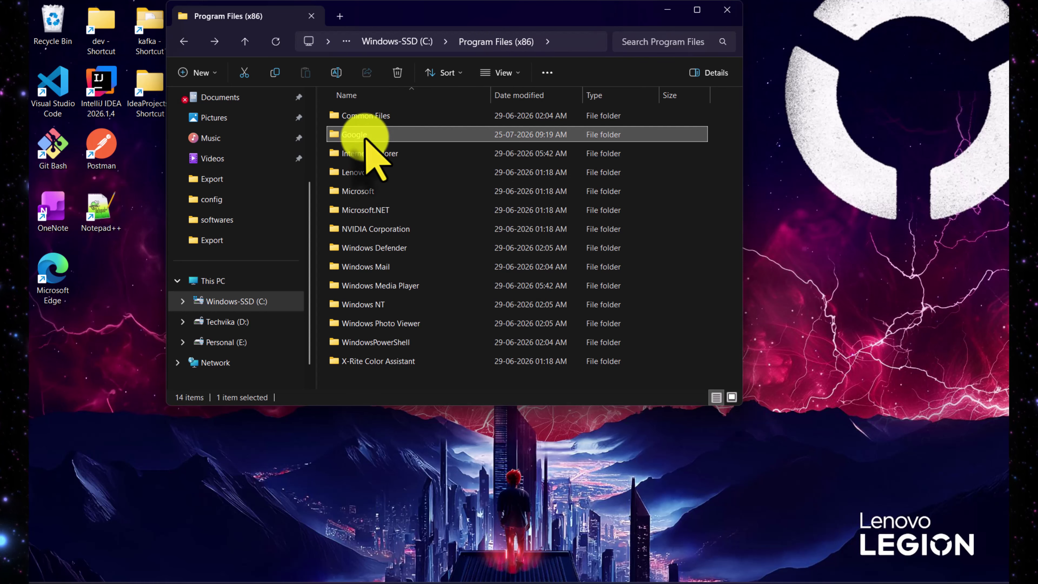
key("Delete")
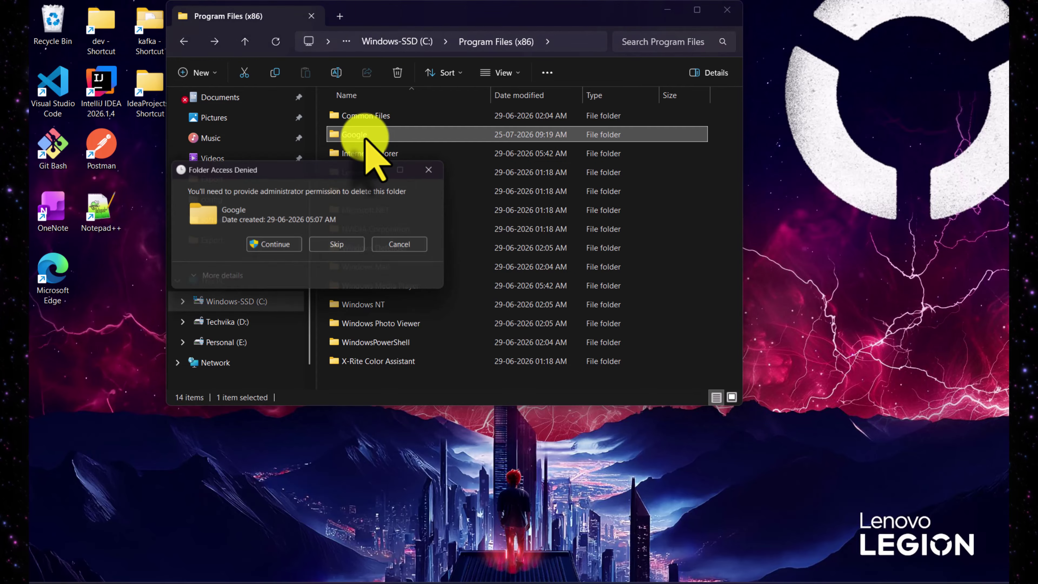
left_click(272, 241)
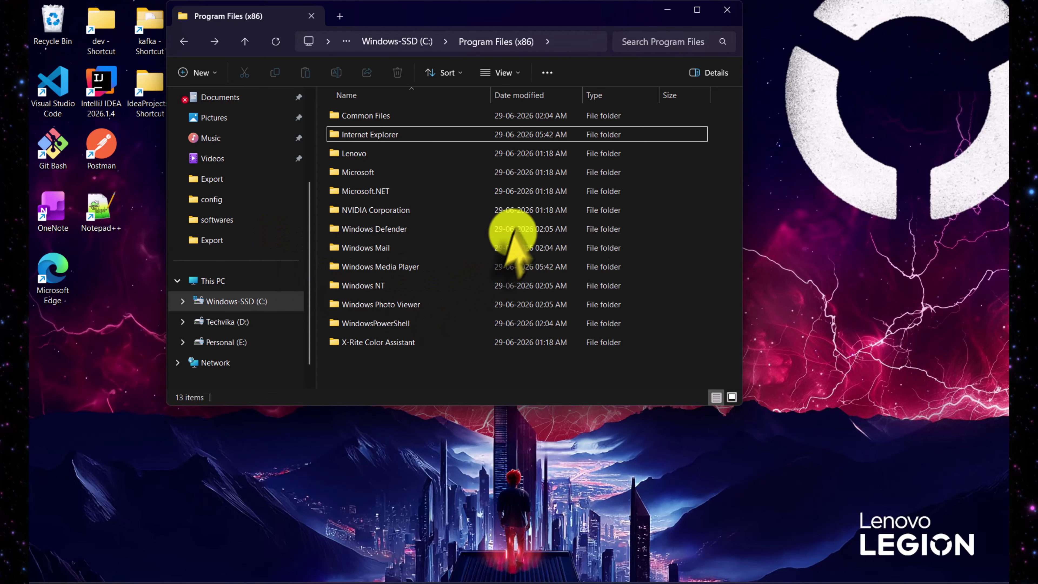
left_click(727, 10)
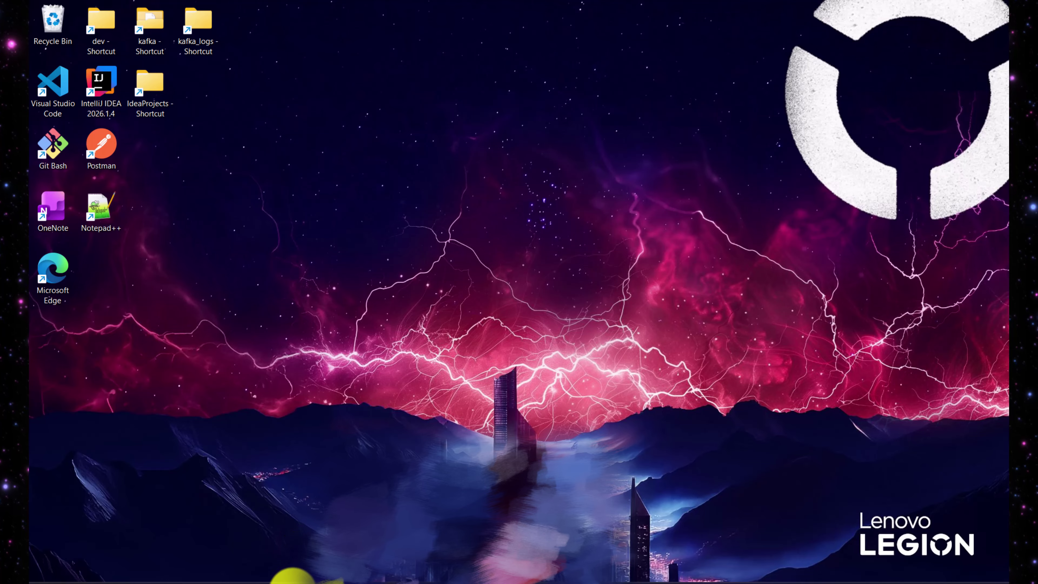
Restart the computer from the Start menu's power options.
left_click(293, 580)
left_click(677, 553)
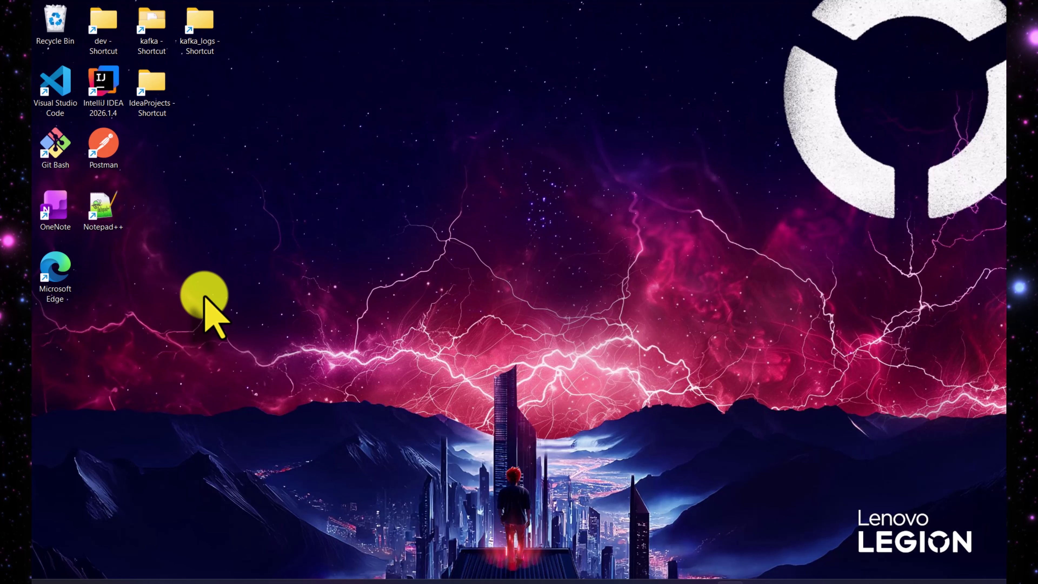
Launch Microsoft Edge and search Google for 'google chrome download'.
double_click(56, 270)
type("google.com")
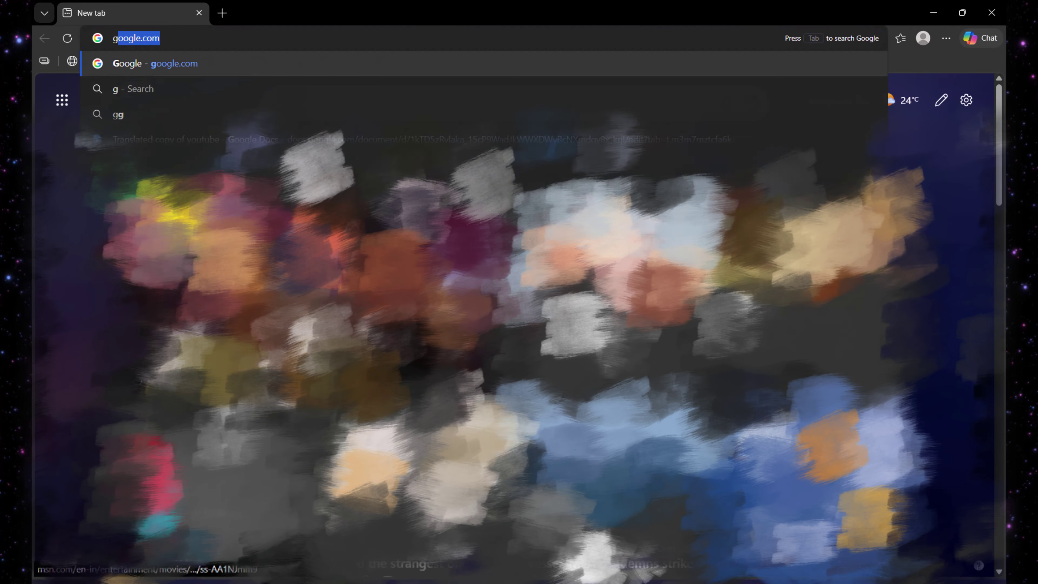
key("Return")
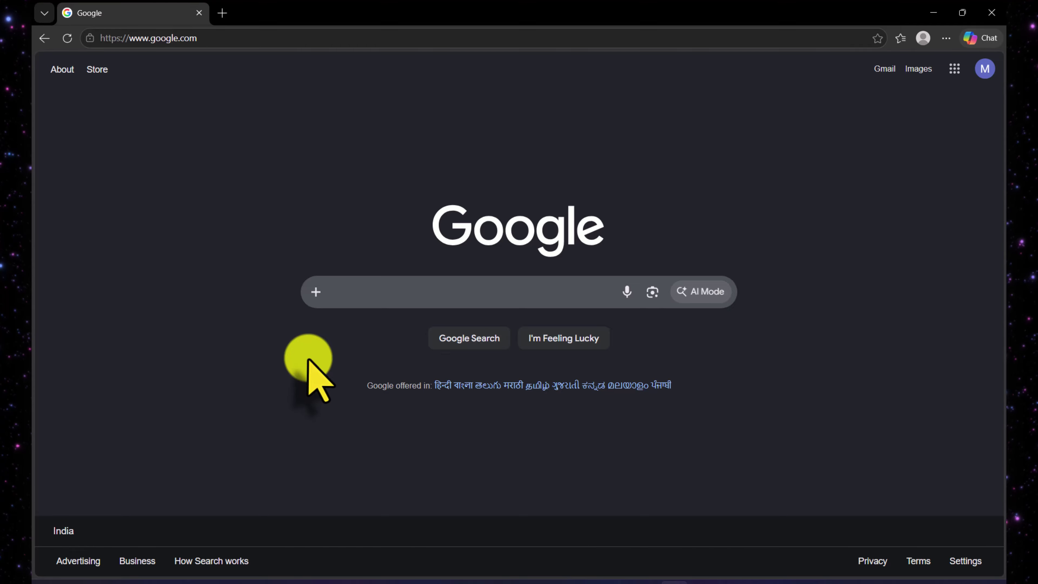
left_click(360, 292)
type("google chrome do")
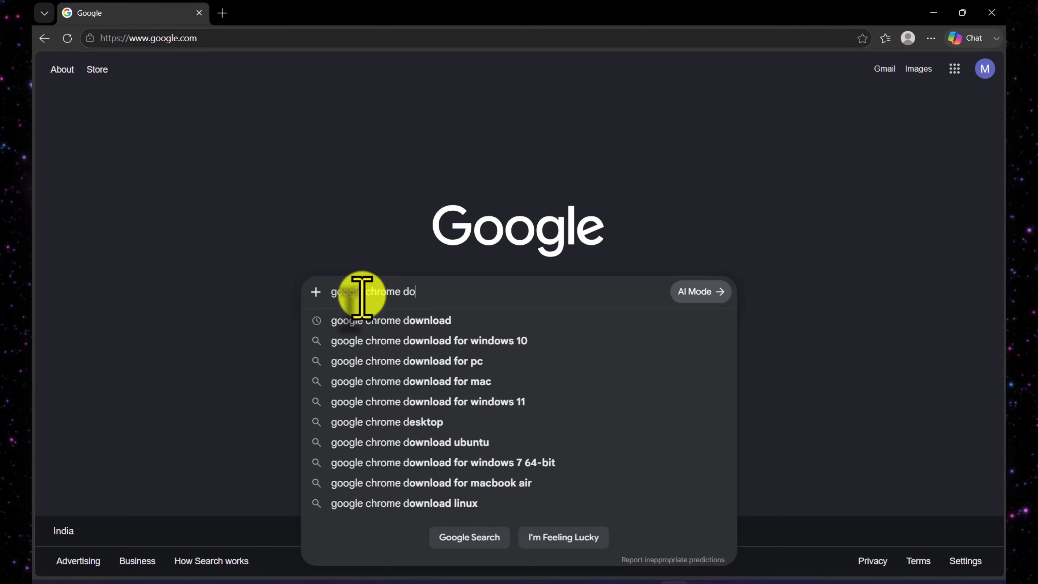
type("wnload")
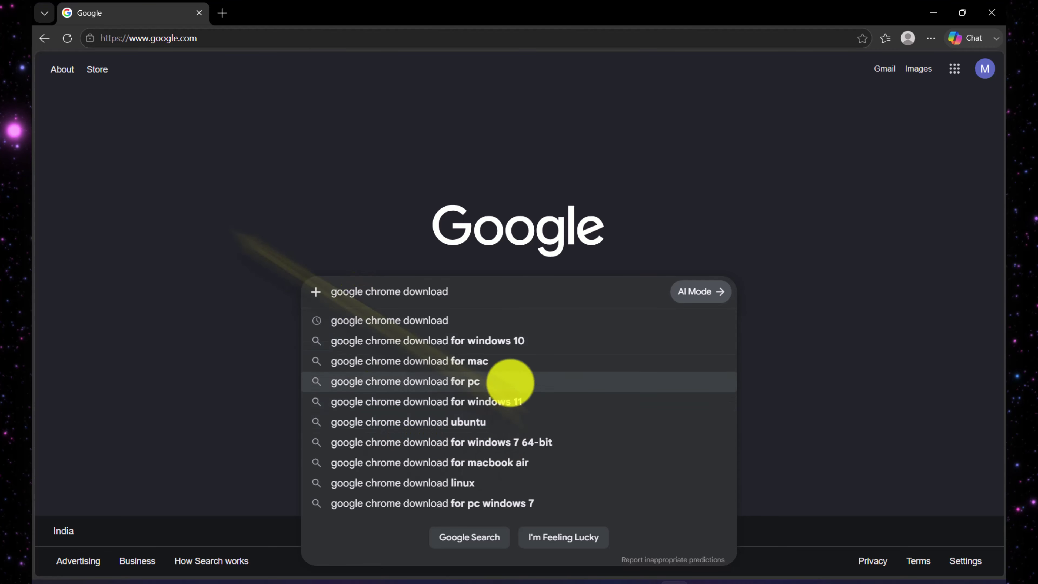
left_click(508, 402)
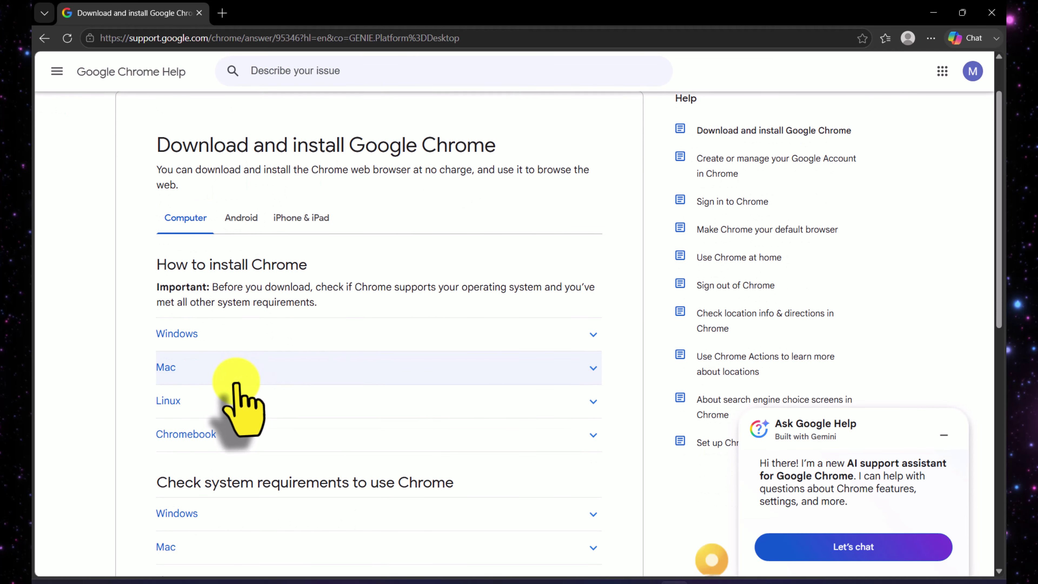
Expand the Windows install steps in the Chrome Help article, then open a new tab.
left_click(475, 342)
scroll(475, 347, "down", 1)
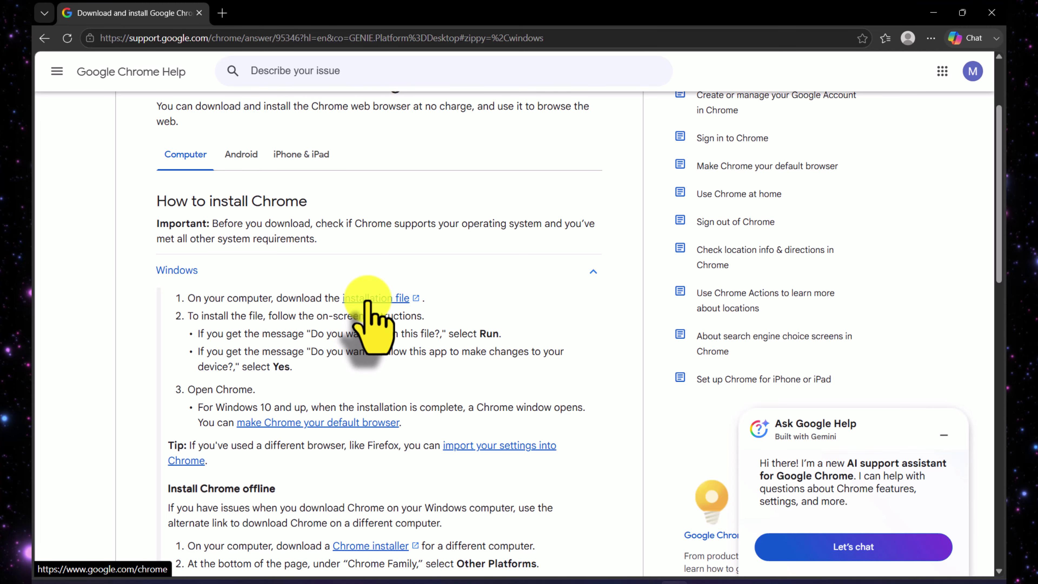
left_click(222, 13)
Go to google.com/chrome, dismiss the Edge promo, and download ChromeSetup.exe.
type("googl")
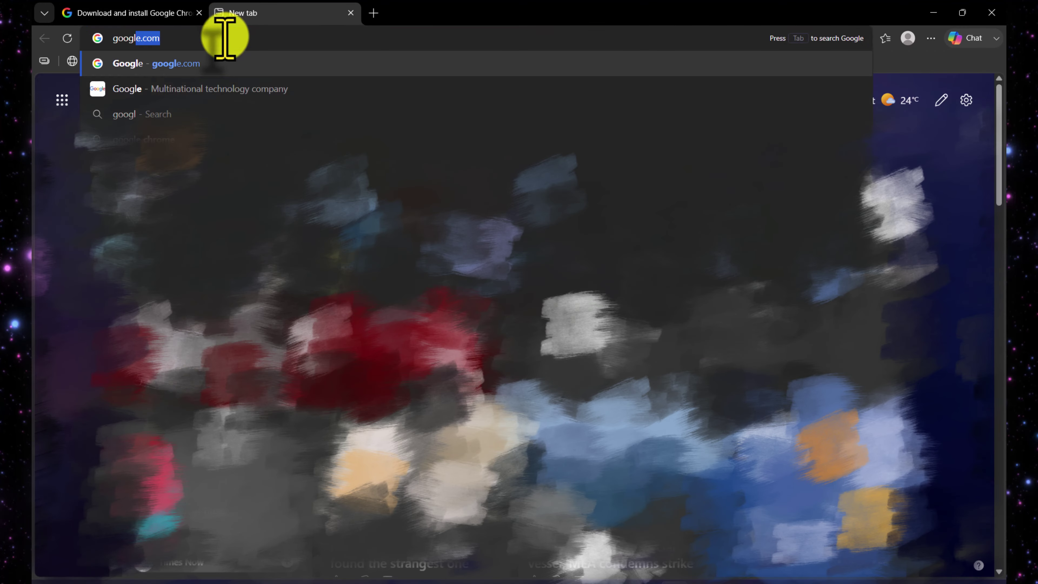
type("e.com/chrome")
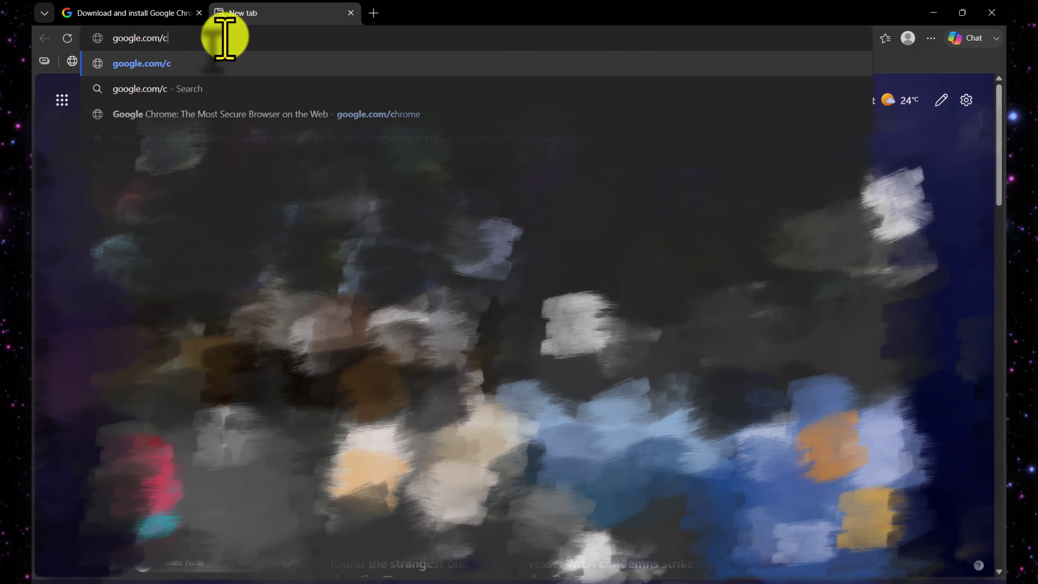
key("Return")
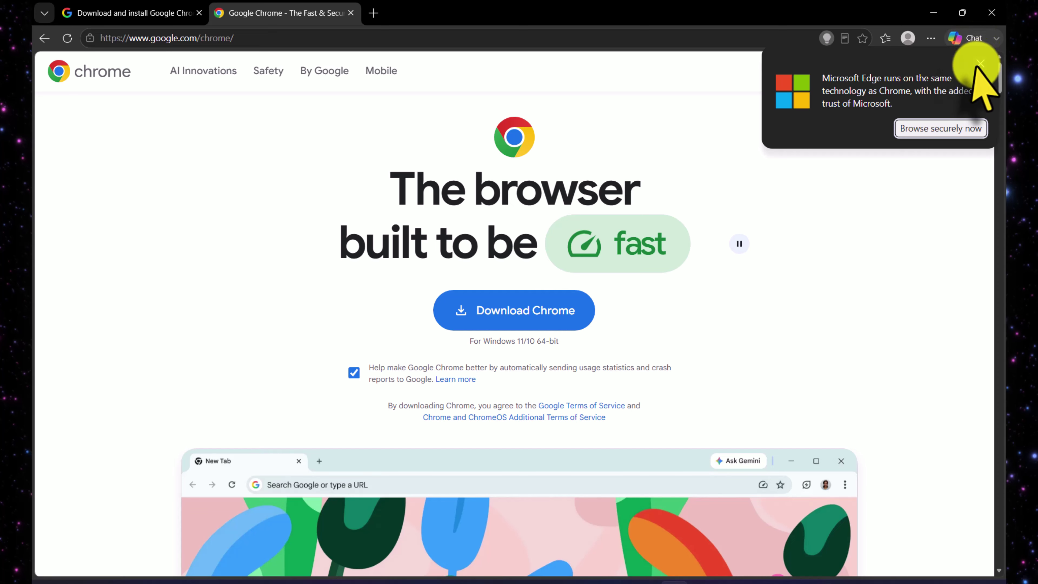
left_click(981, 64)
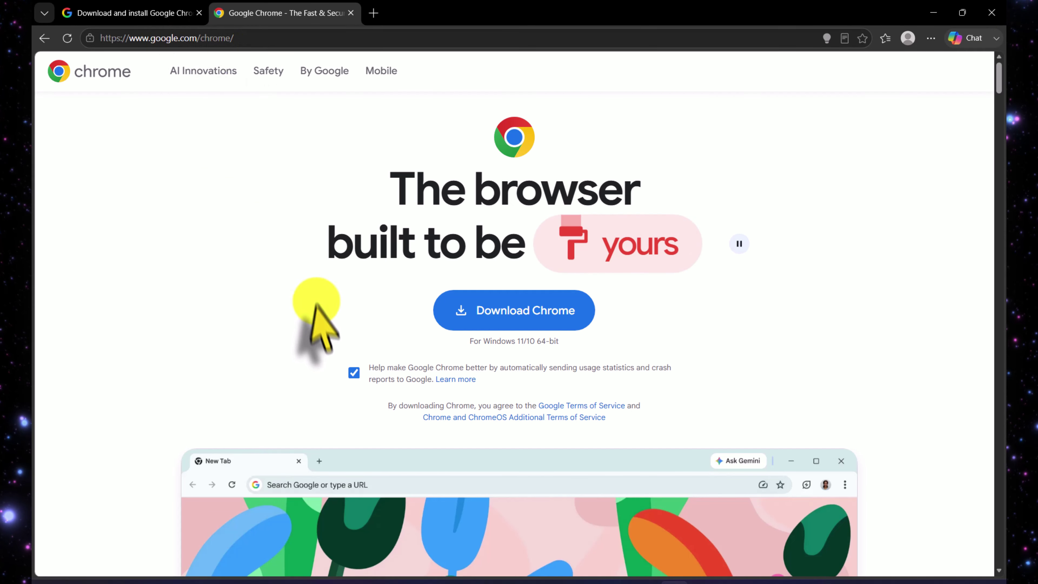
scroll(312, 302, "down", 1)
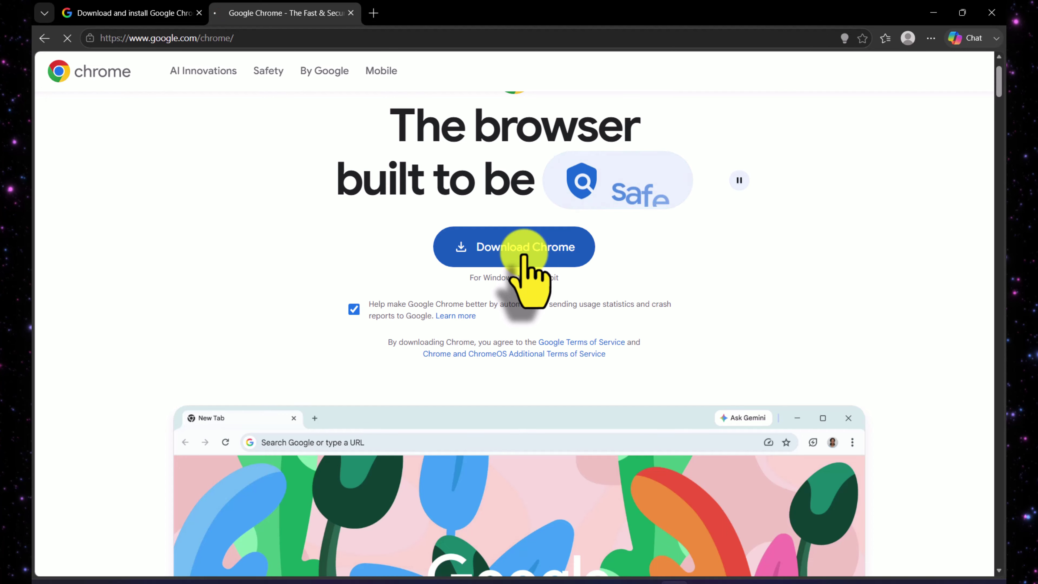
left_click(526, 257)
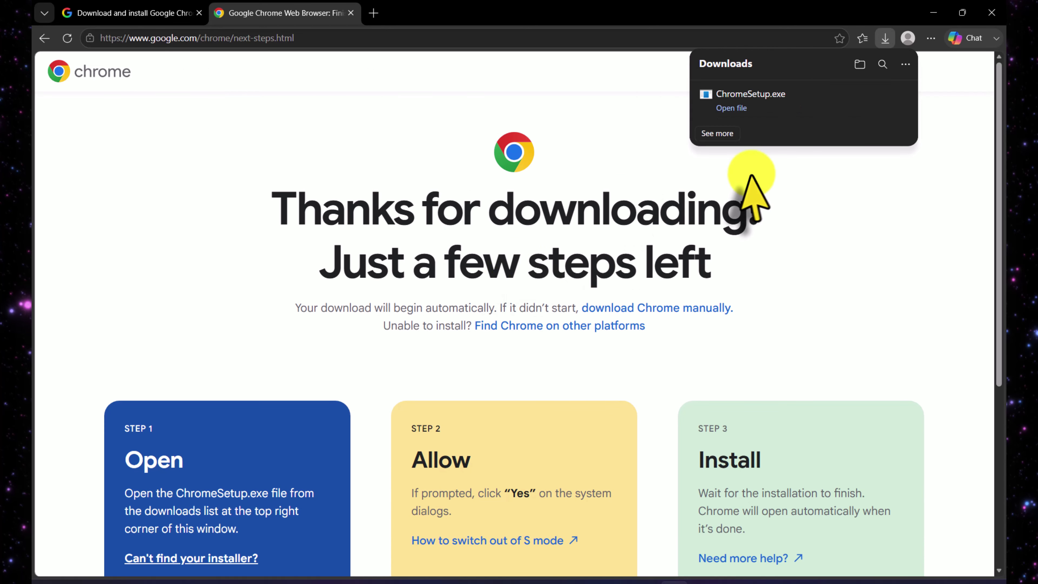
mouse_move(758, 123)
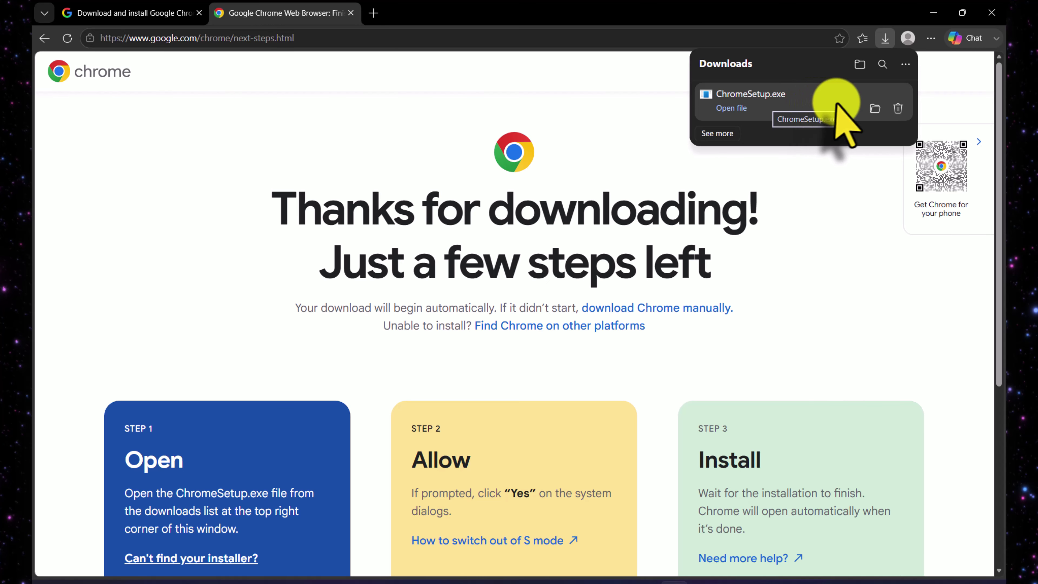
Open D:\dev\softwares maximized, move Postman (x64) into the zip folder, and select ChromeSetup.
left_click(875, 108)
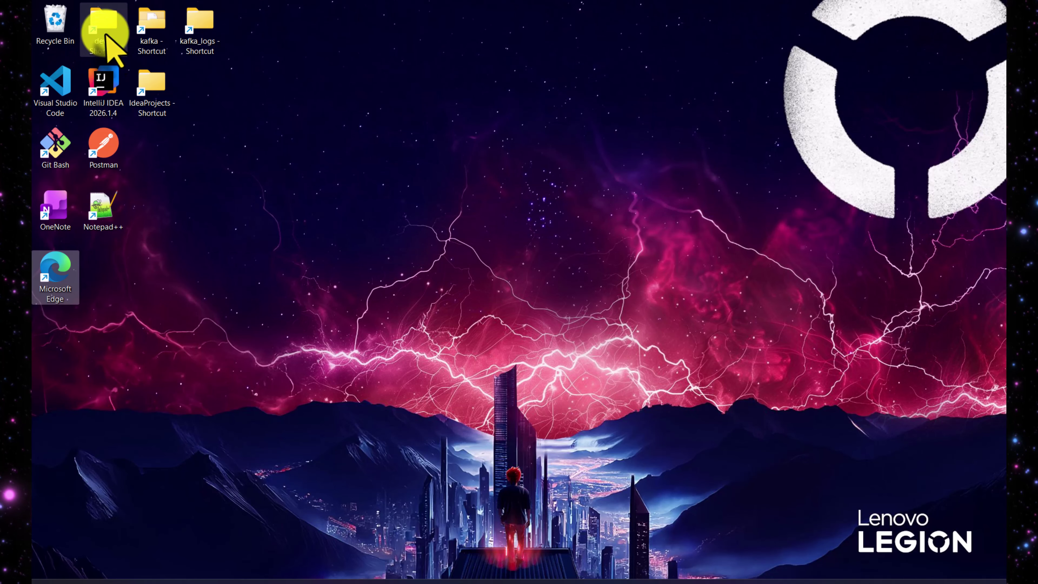
double_click(103, 29)
double_click(392, 169)
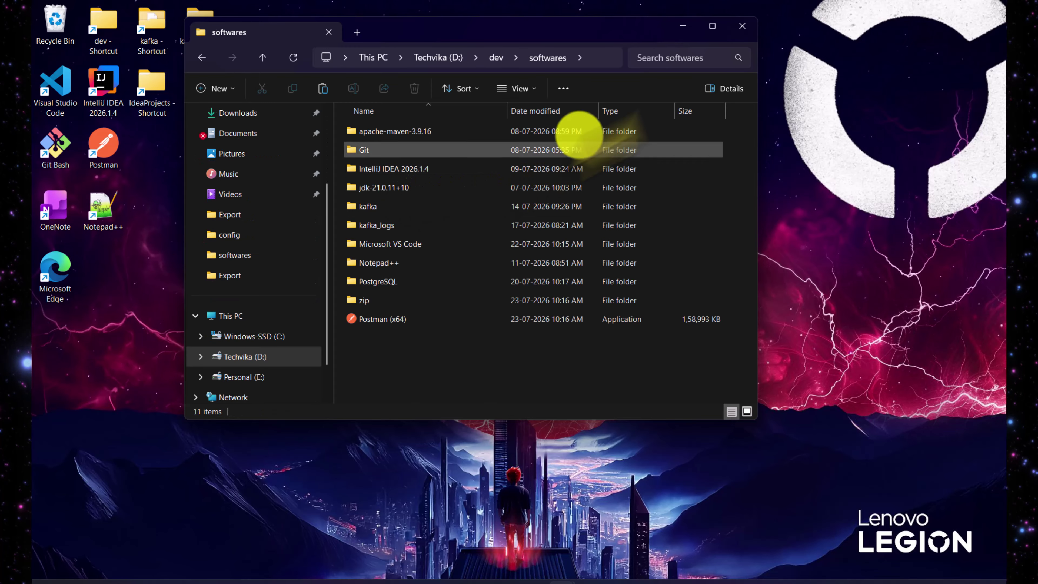
left_click(712, 26)
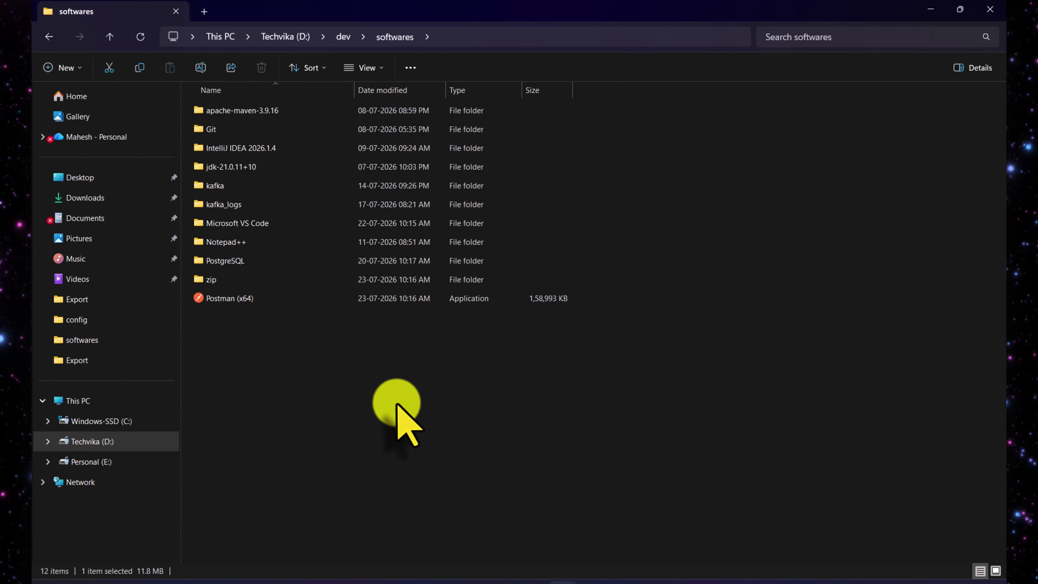
left_click_drag(222, 299, 222, 280)
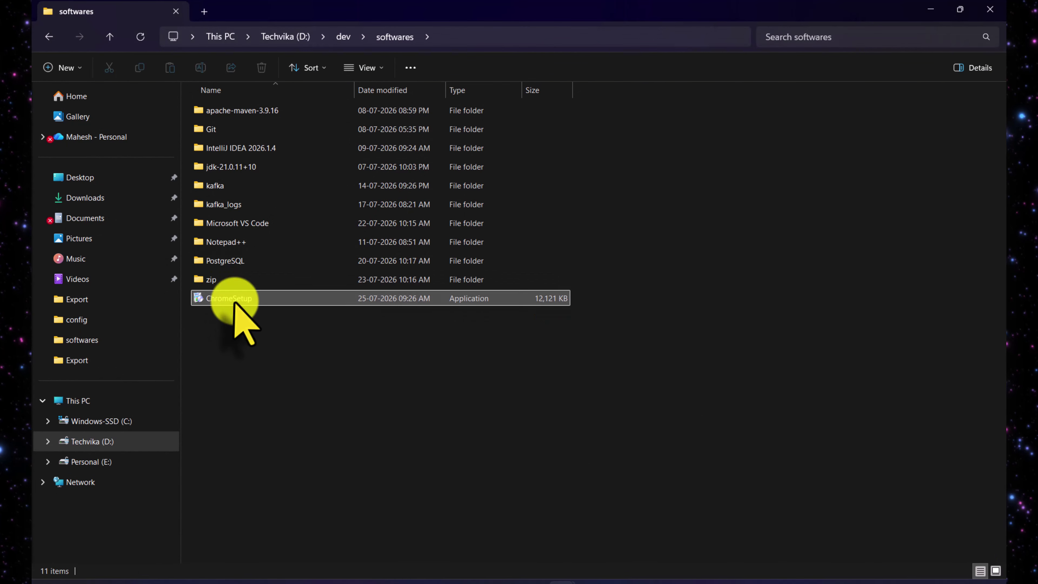
left_click(234, 302)
Run ChromeSetup as administrator and maximize the resulting Sign in to Chrome window.
right_click(235, 302)
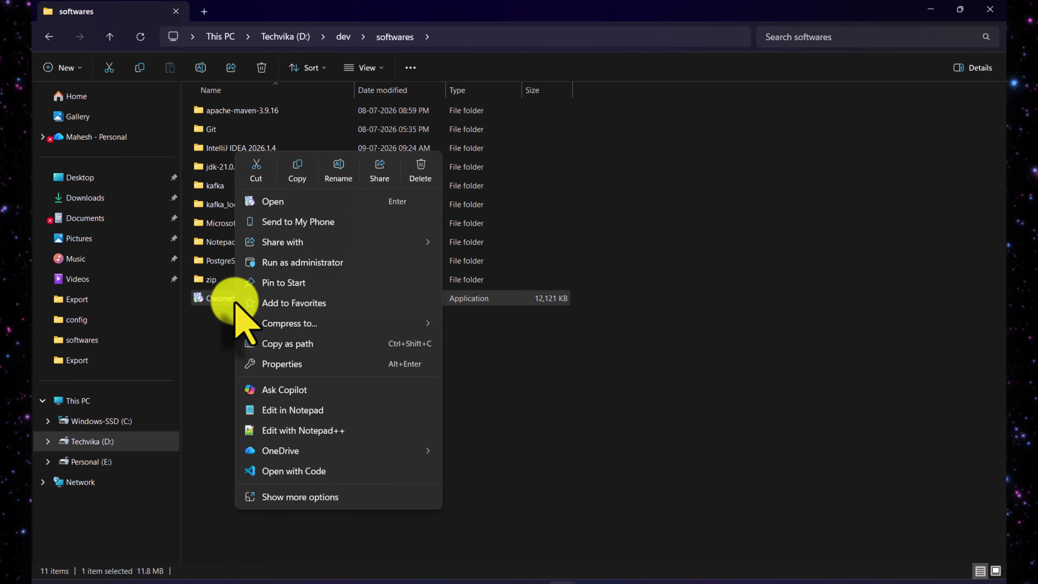
left_click(327, 264)
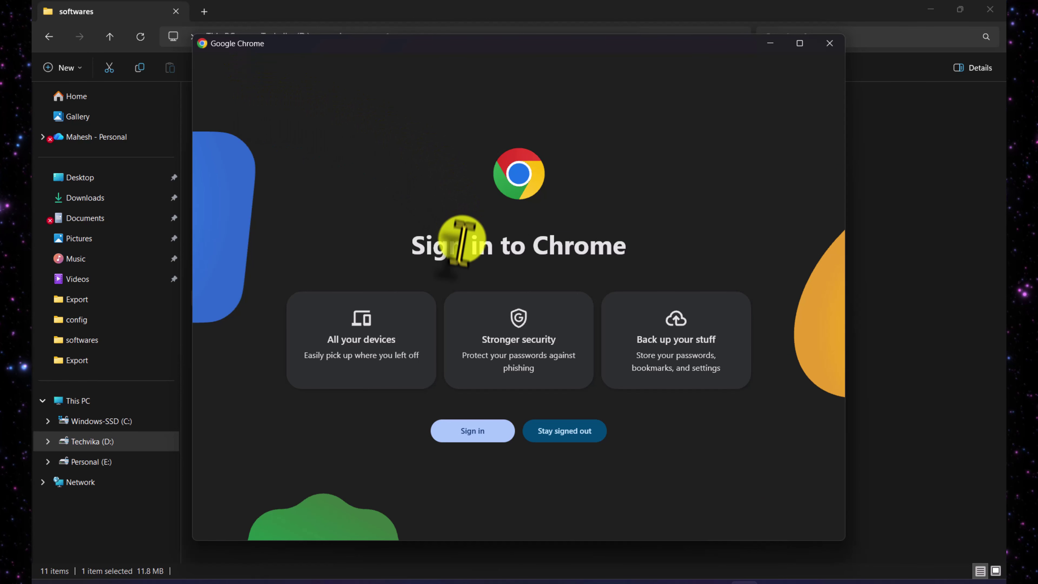
left_click(800, 43)
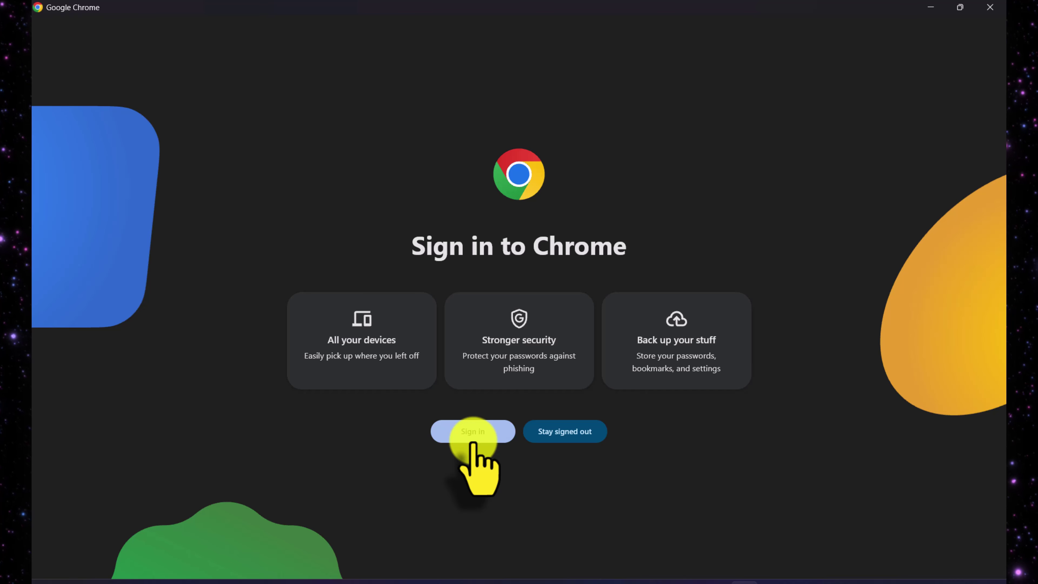
Close Chrome, move its desktop icon beside Edge, relaunch it from there, and pin it to the taskbar.
left_click(990, 7)
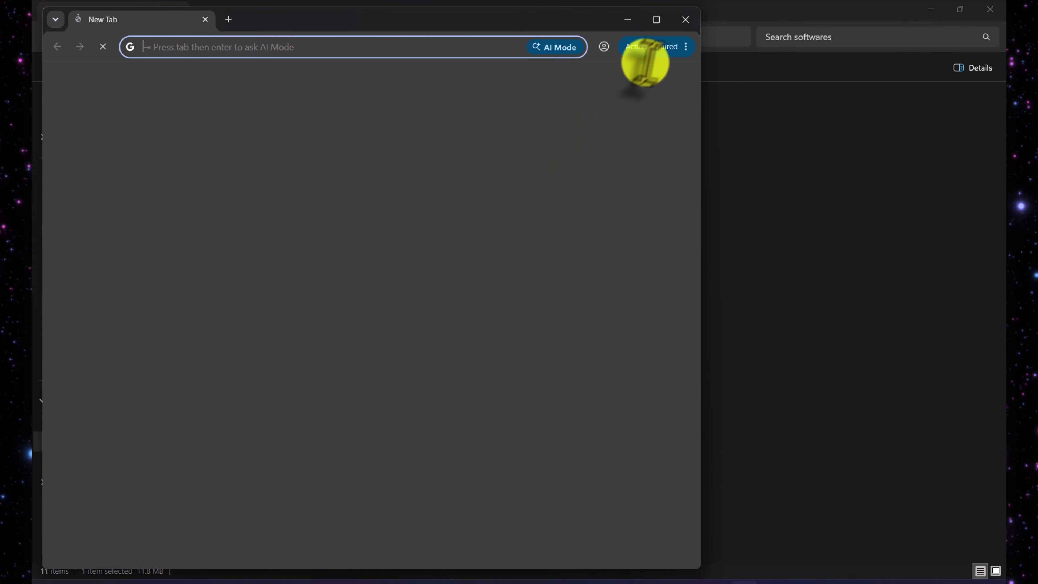
left_click(686, 20)
key("super+d")
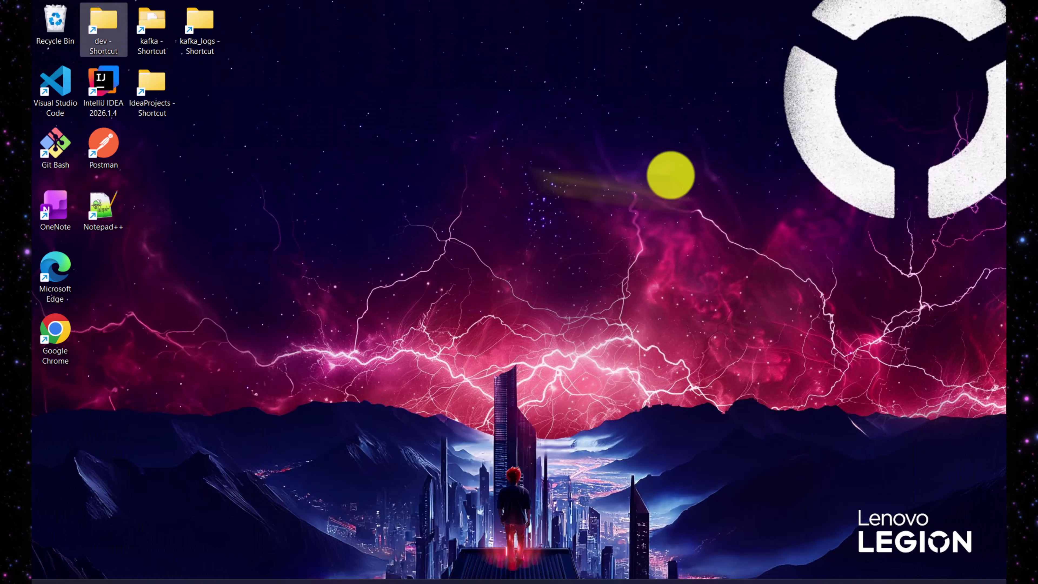
left_click_drag(51, 348, 105, 295)
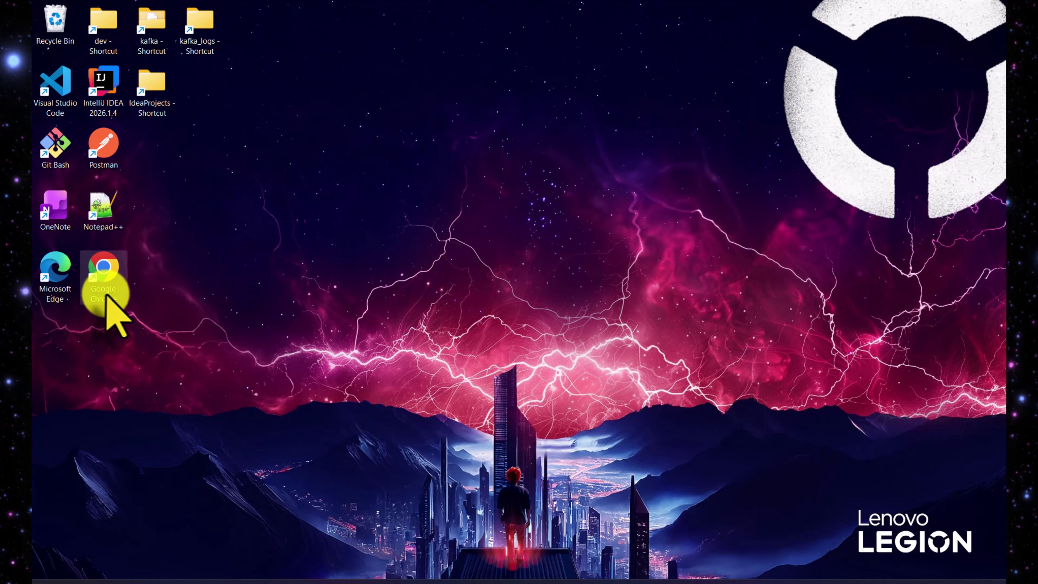
double_click(109, 281)
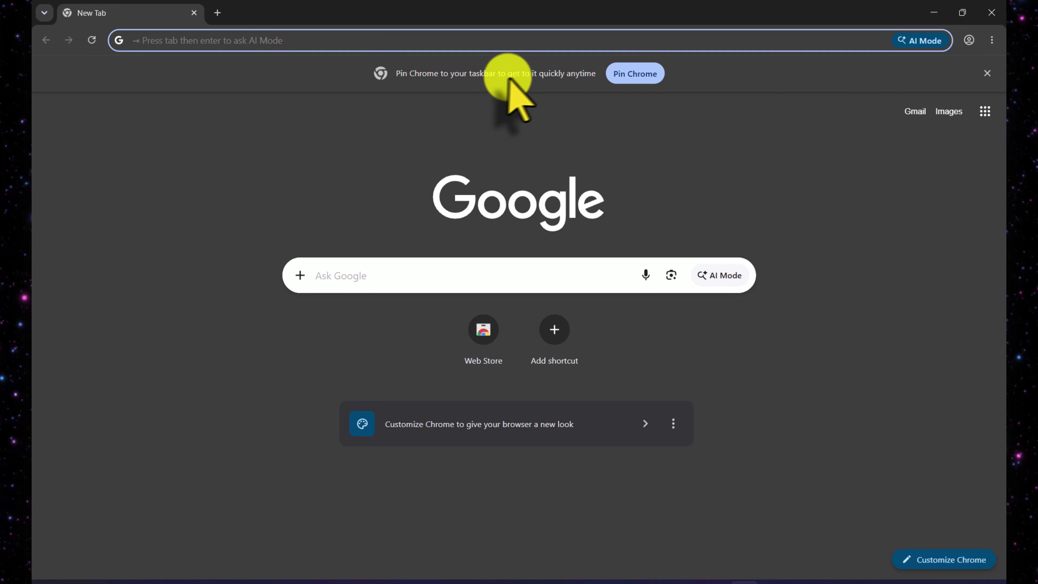
left_click(645, 76)
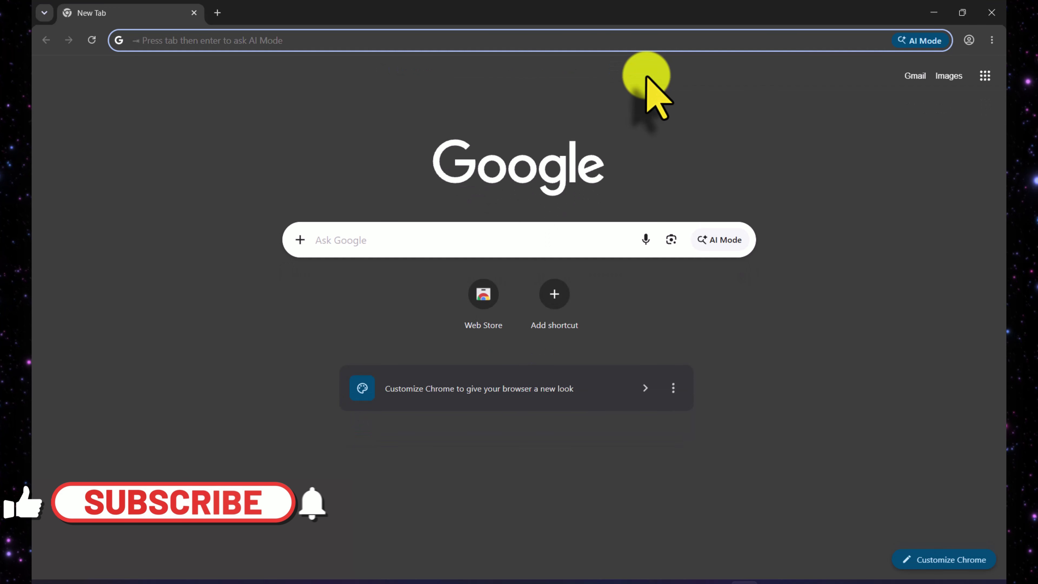
Pin Chrome to the taskbar, sign in with the account e-mail and password, then load google.com.
left_click(851, 550)
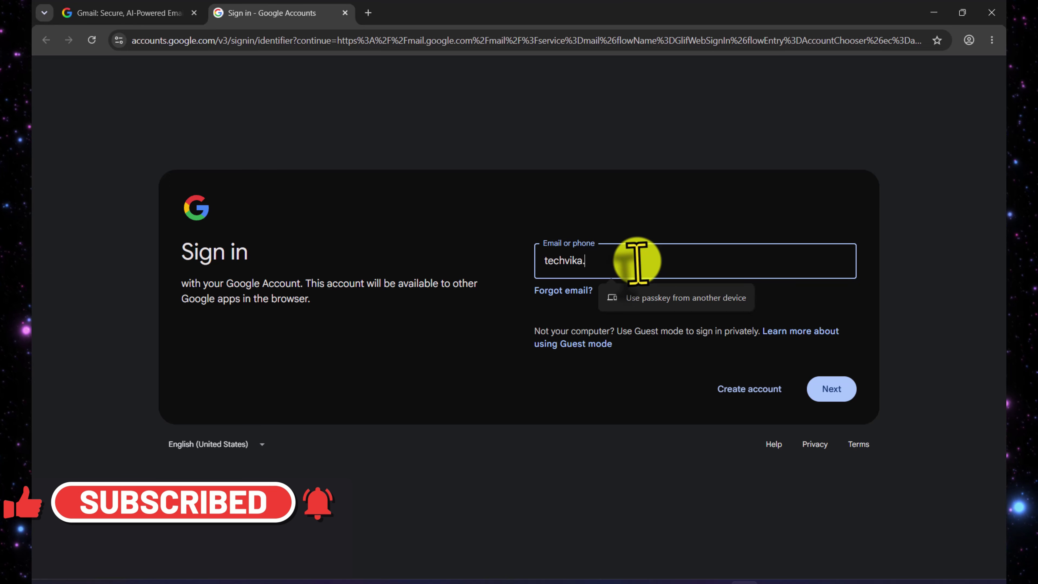
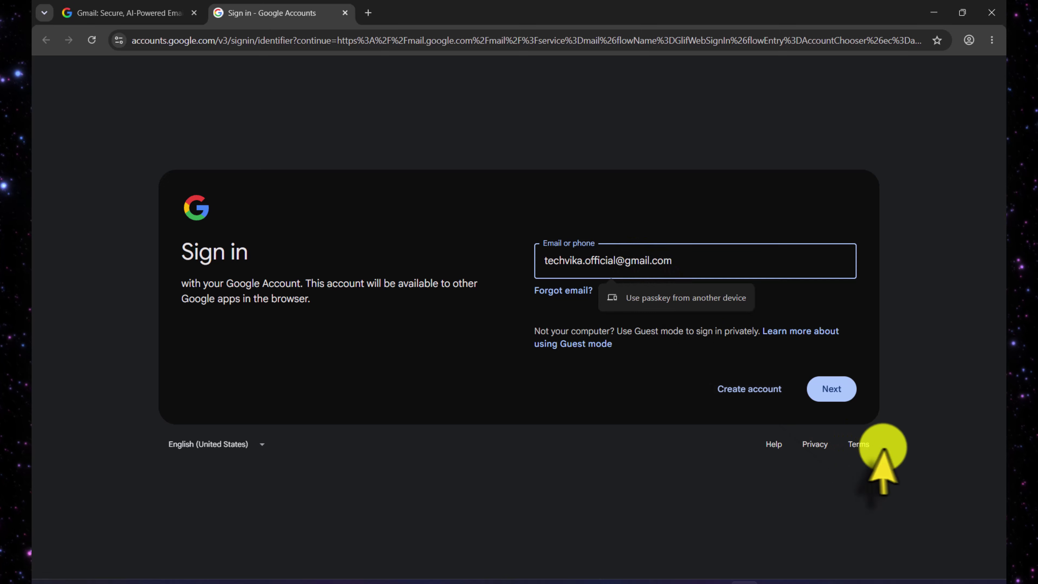
left_click(834, 390)
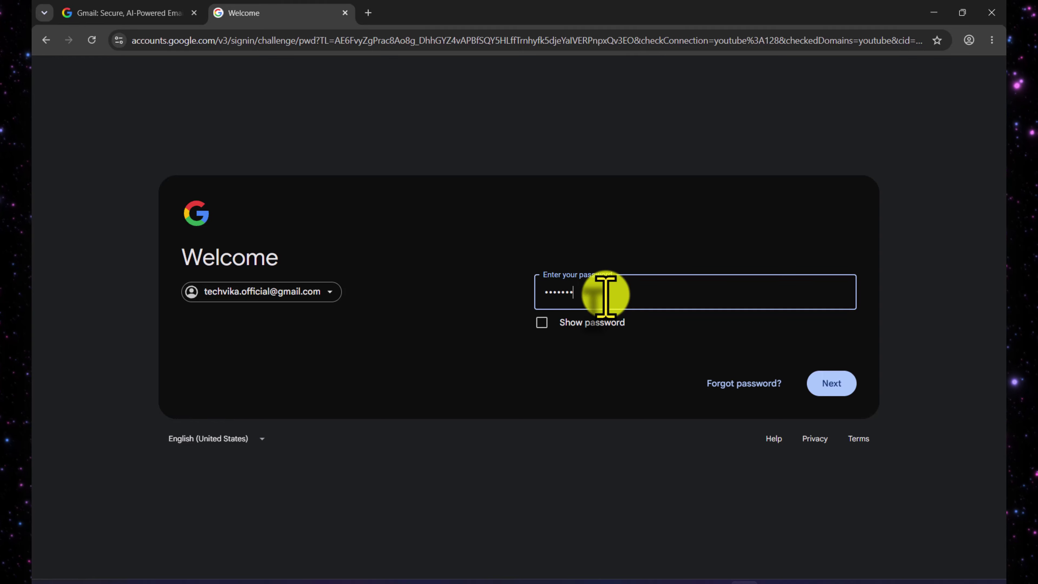
left_click(829, 389)
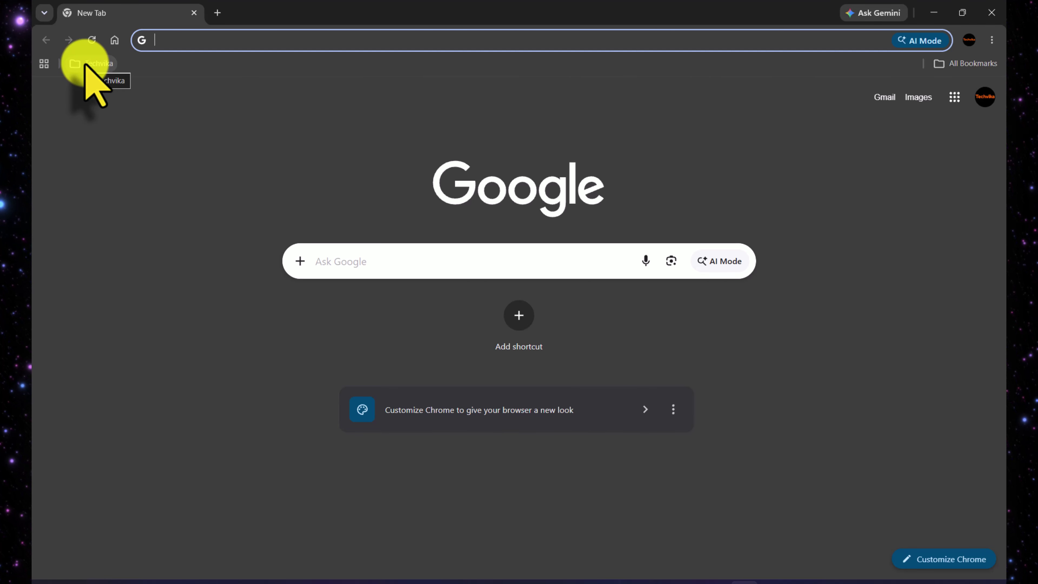
left_click(113, 41)
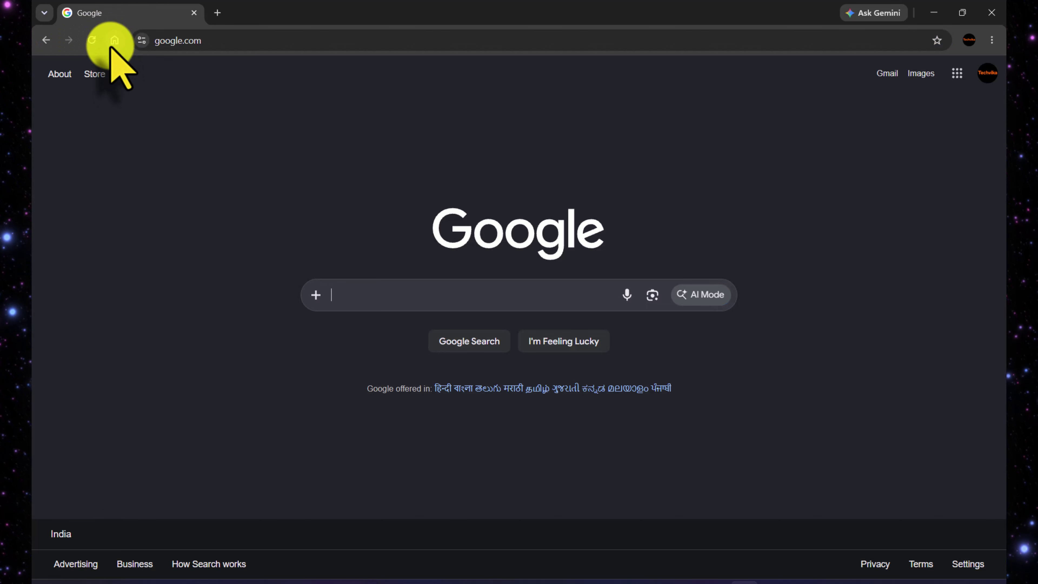